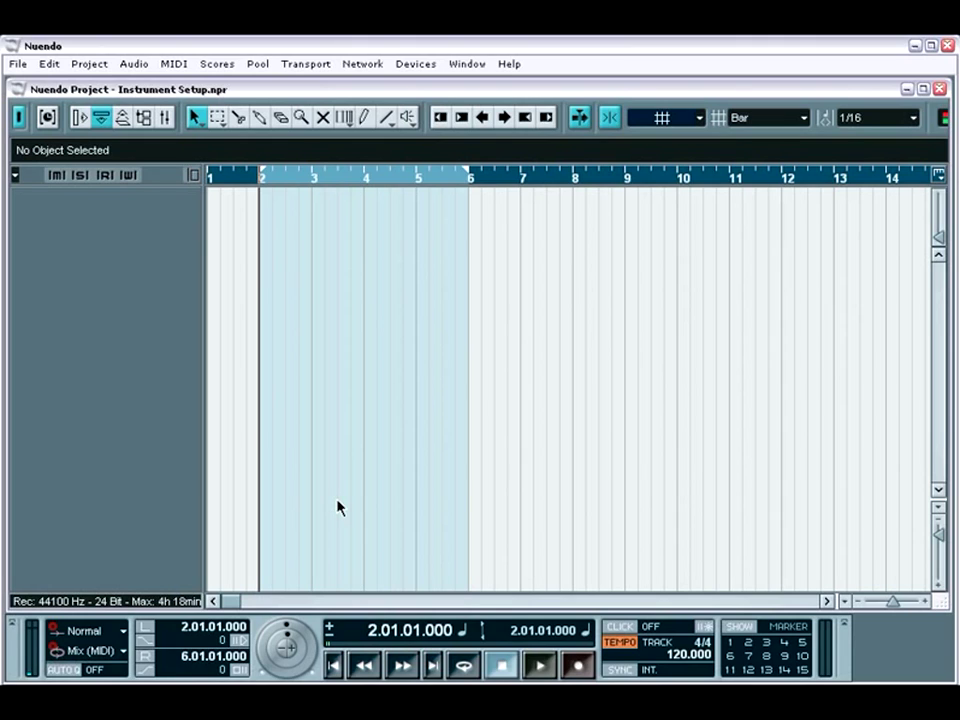
Load the Classic Steinberg Model-E synth into the first VST instrument slot and show its output channels in the mixer
click(415, 66)
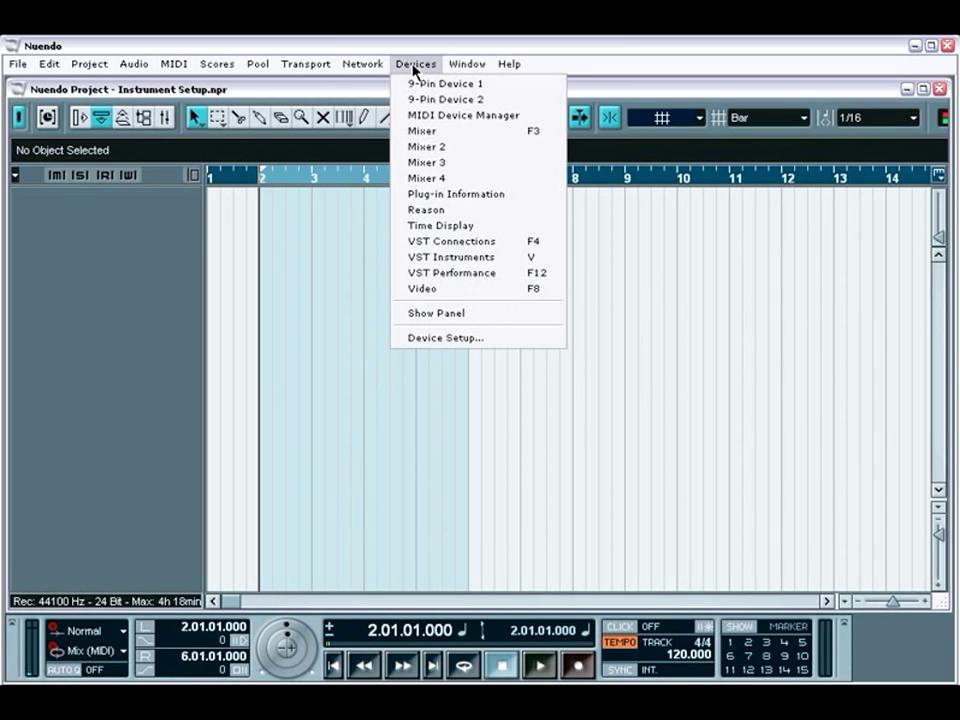
click(452, 257)
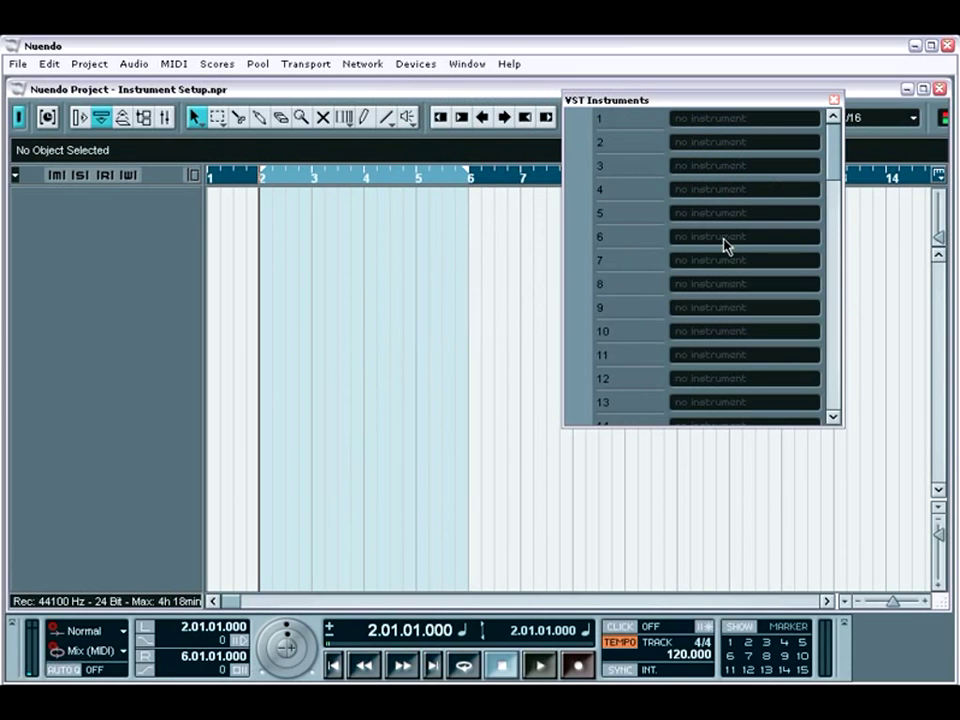
mouse_move(833, 168)
mouse_down()
mouse_move(829, 315)
mouse_move(840, 394)
mouse_move(838, 167)
mouse_up()
click(705, 121)
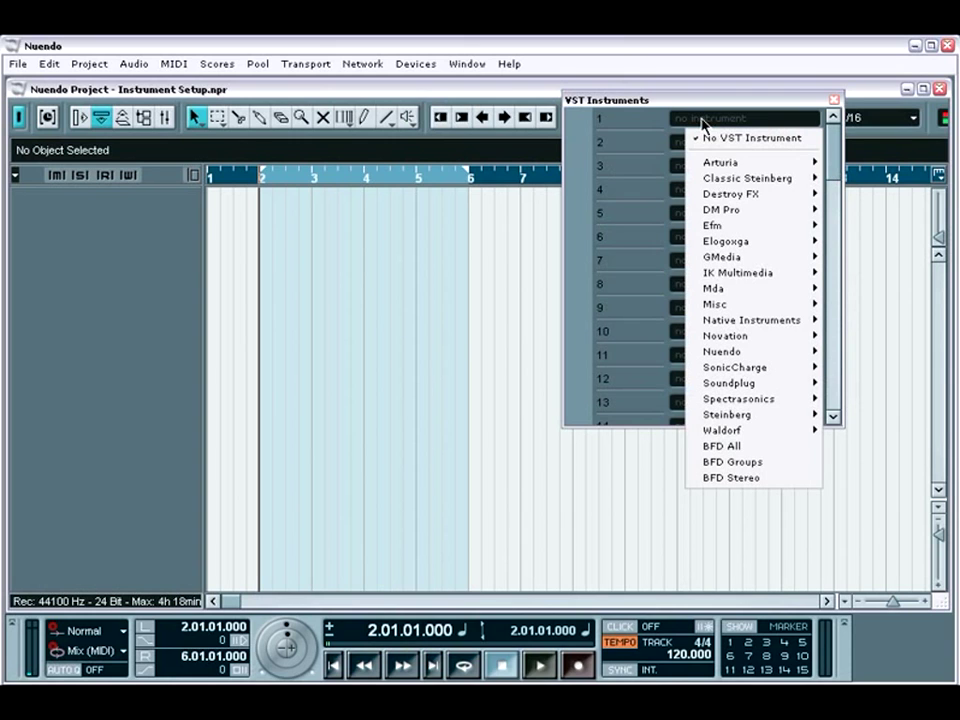
mouse_move(752, 180)
click(845, 180)
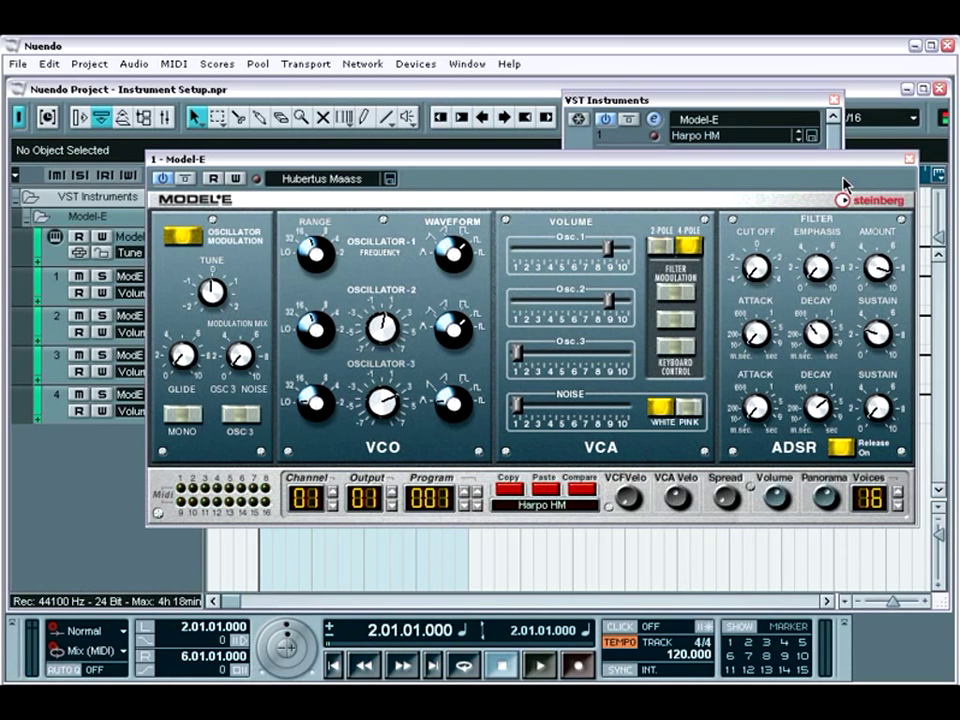
click(907, 160)
click(163, 118)
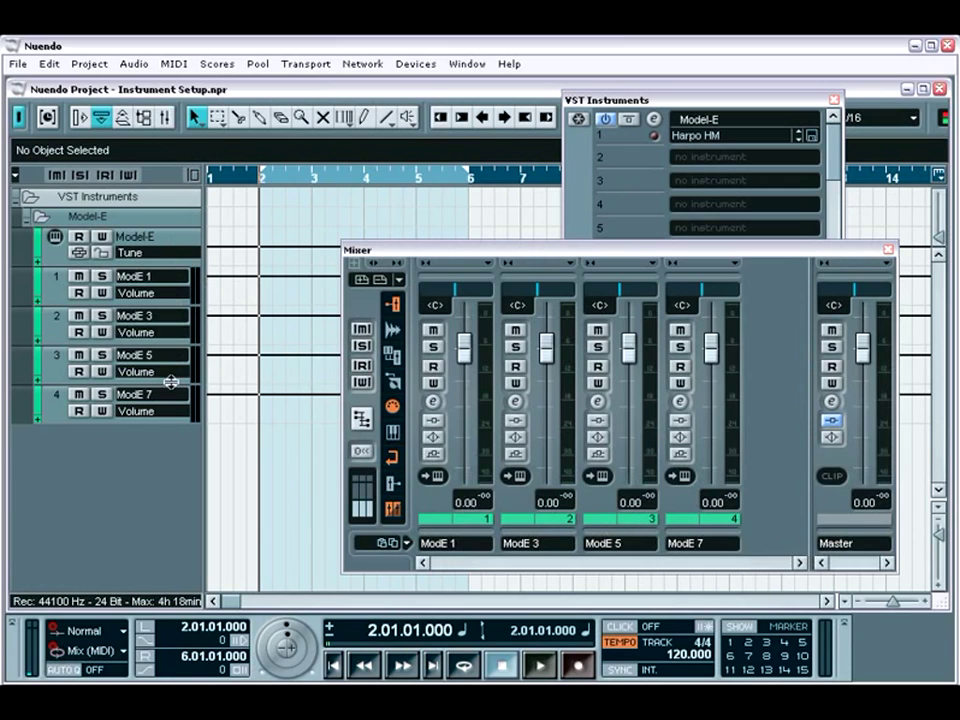
Add a MIDI track to the project and route its output to Model-E
right_click(116, 454)
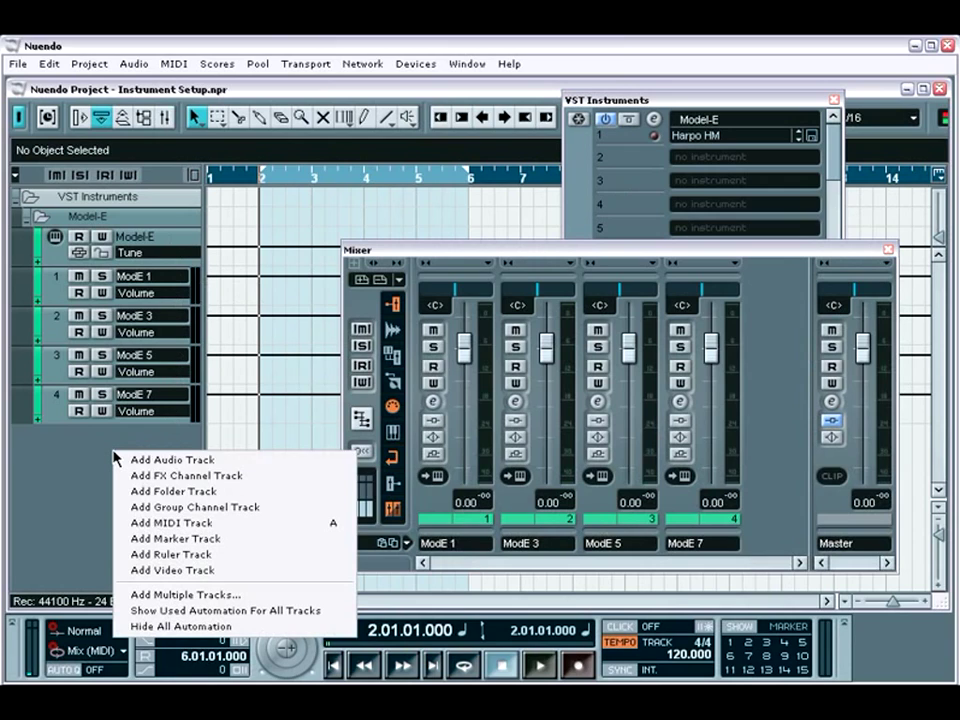
click(155, 527)
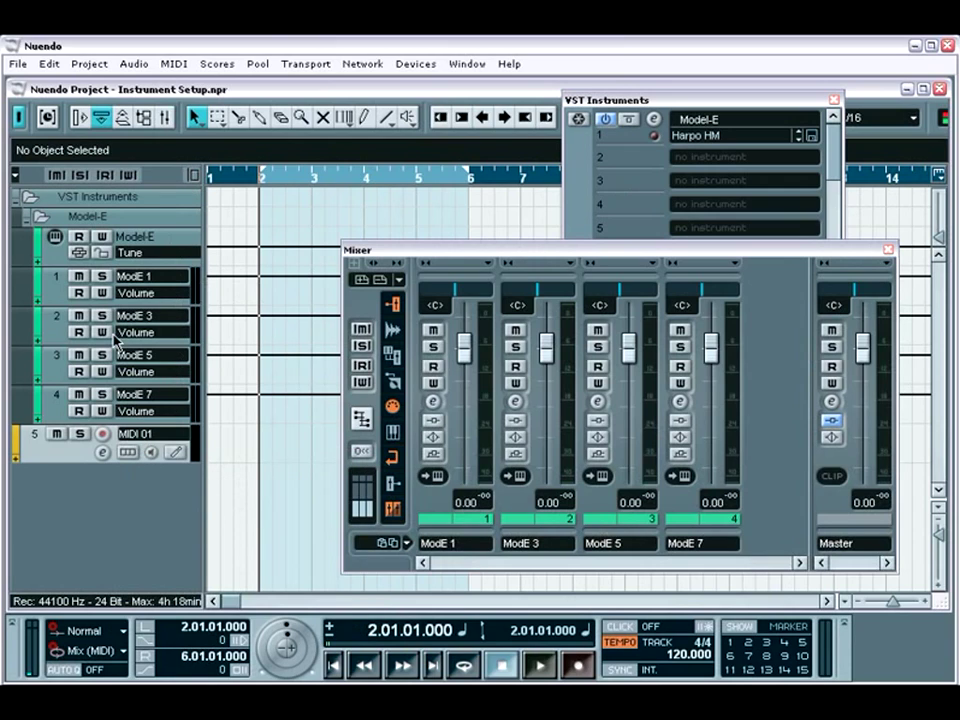
click(79, 118)
click(77, 338)
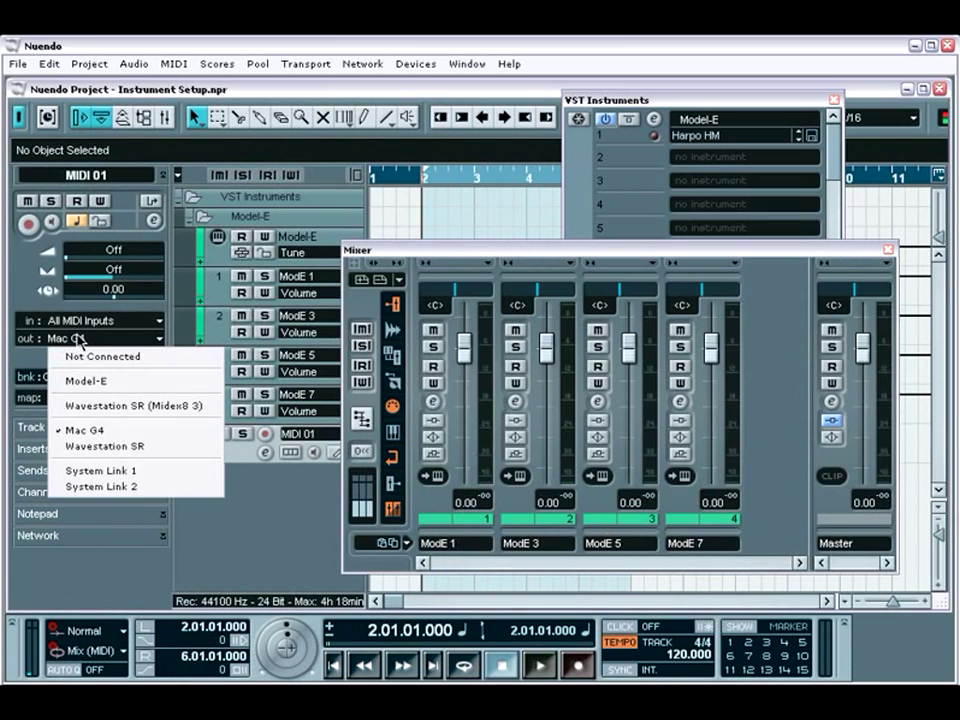
click(97, 381)
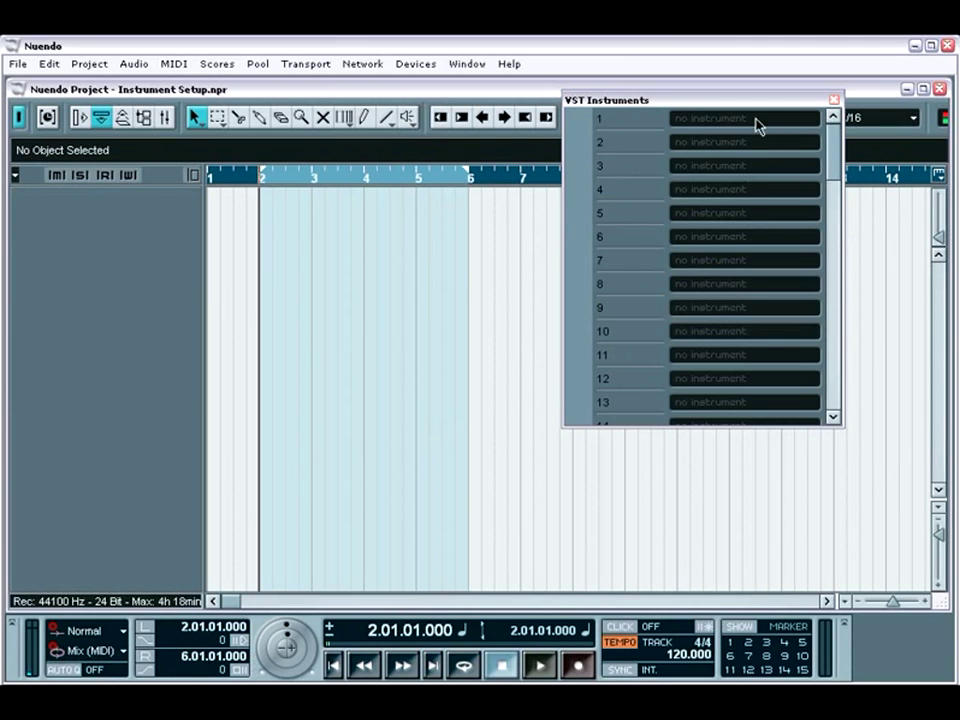
Load the Native Instruments Pro-53 into the first VST instrument slot, then reopen and close its editor
click(707, 121)
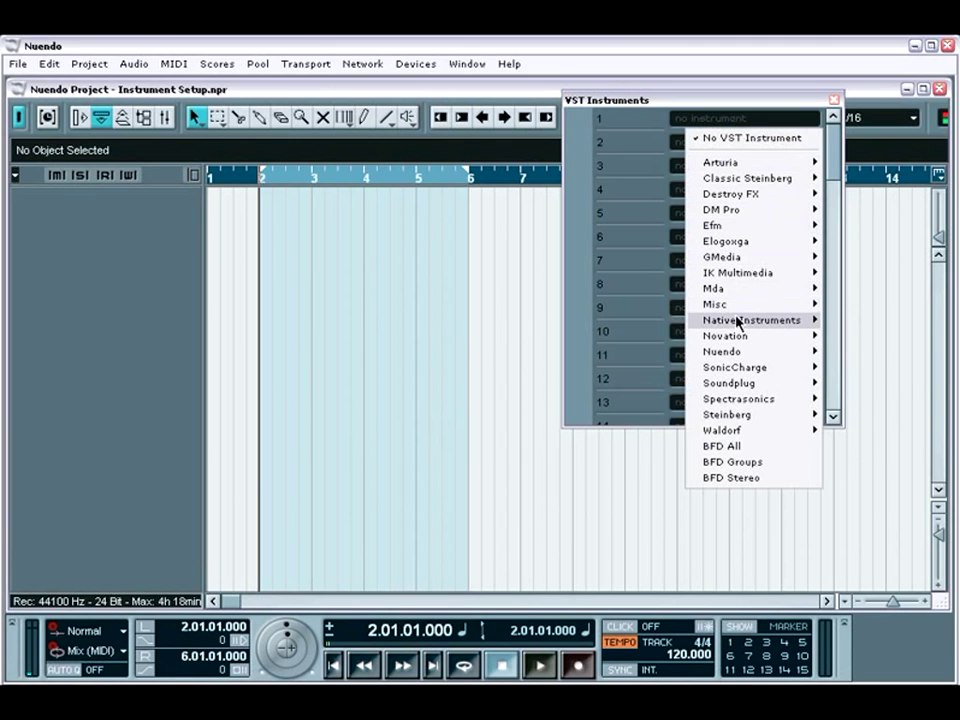
mouse_move(737, 321)
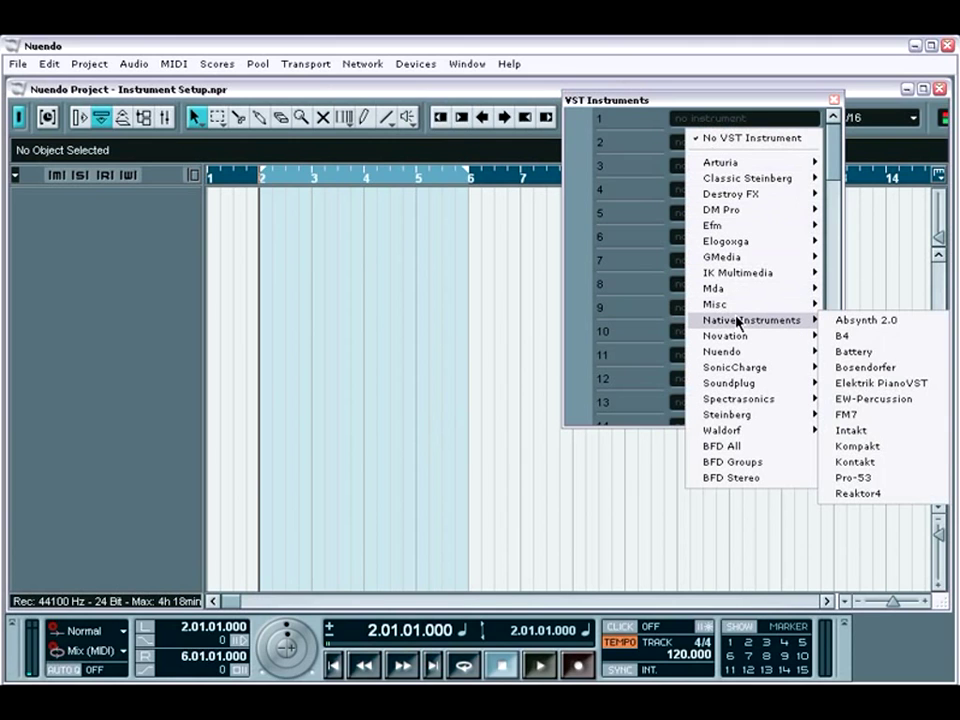
click(862, 478)
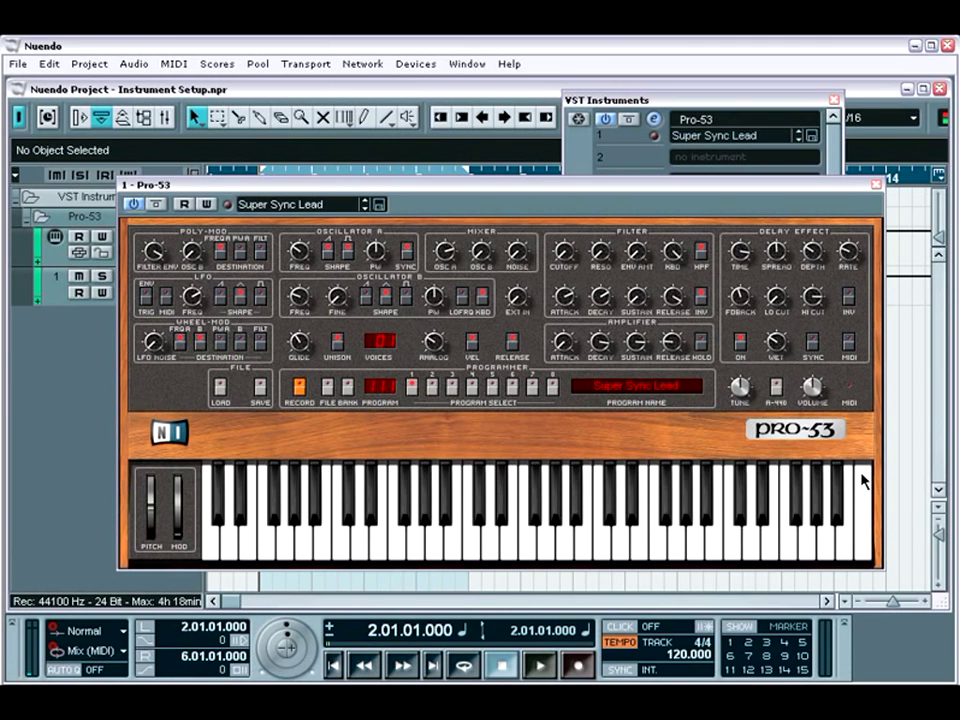
click(875, 187)
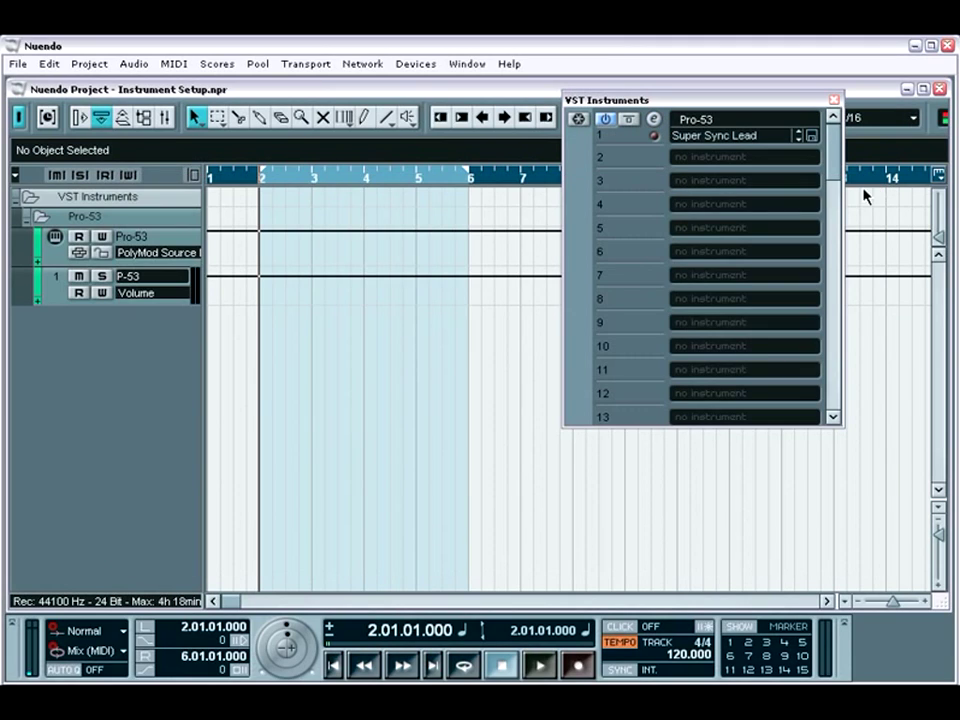
click(652, 120)
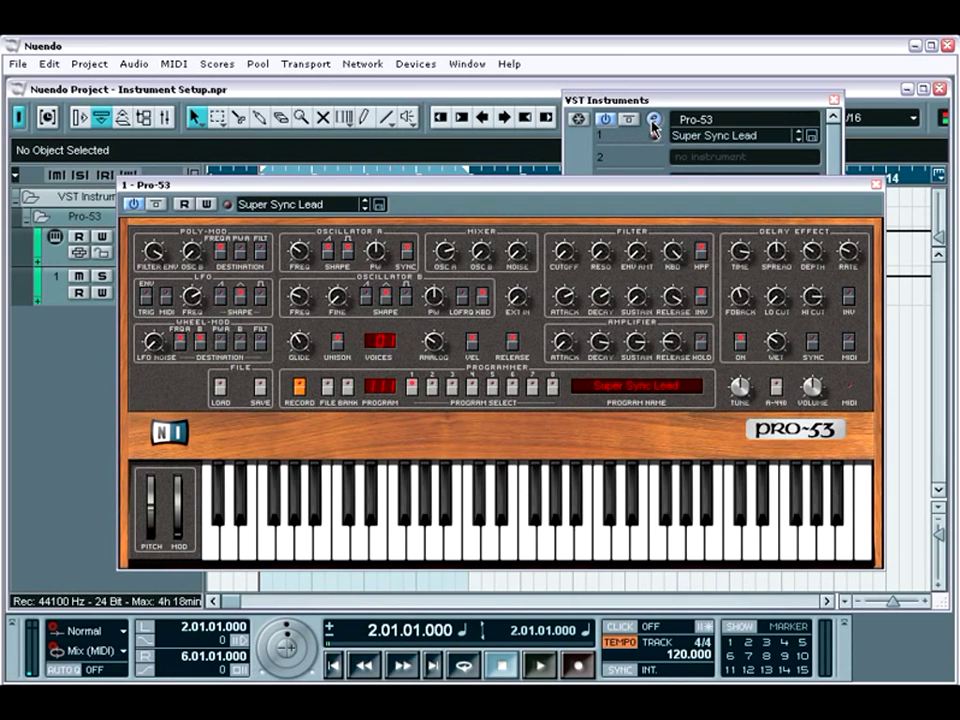
click(652, 120)
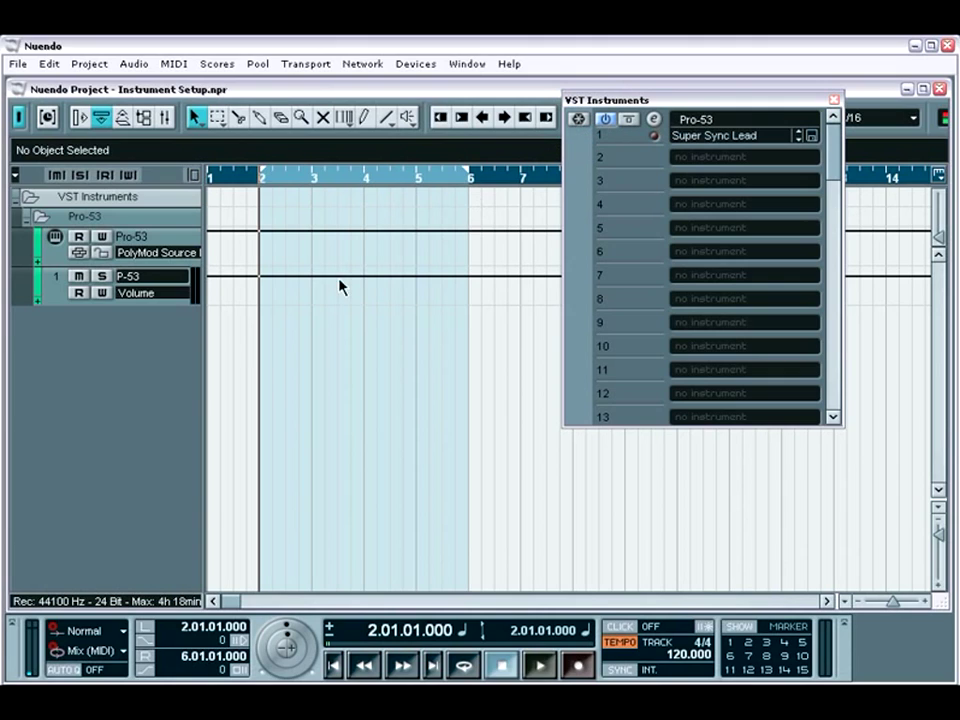
Add a MIDI track to the project and route its output to Pro-53
right_click(100, 338)
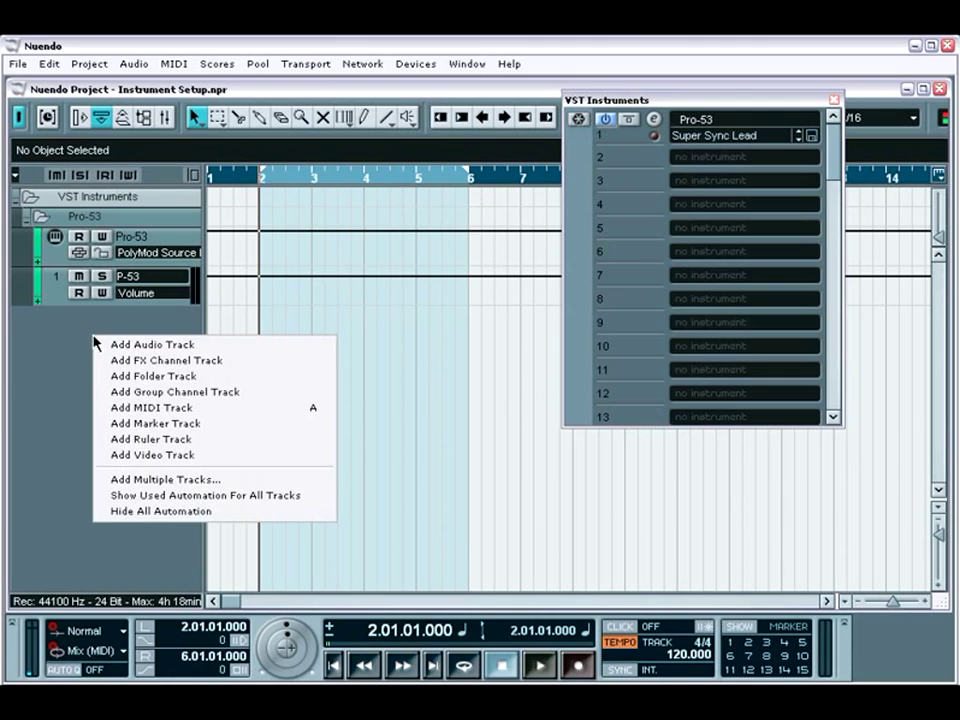
click(133, 408)
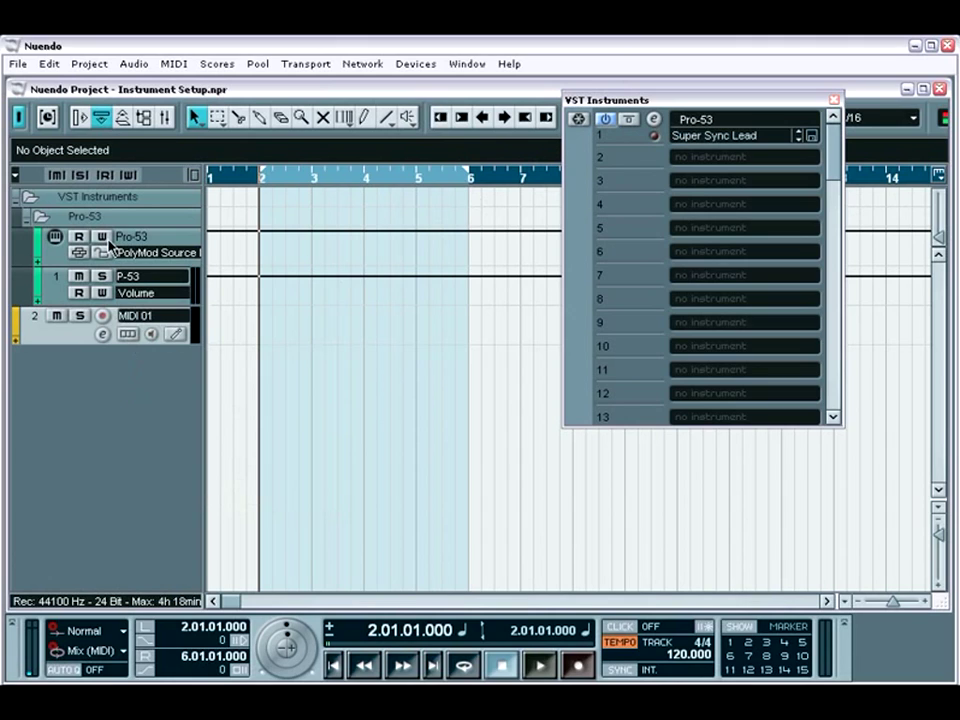
click(80, 118)
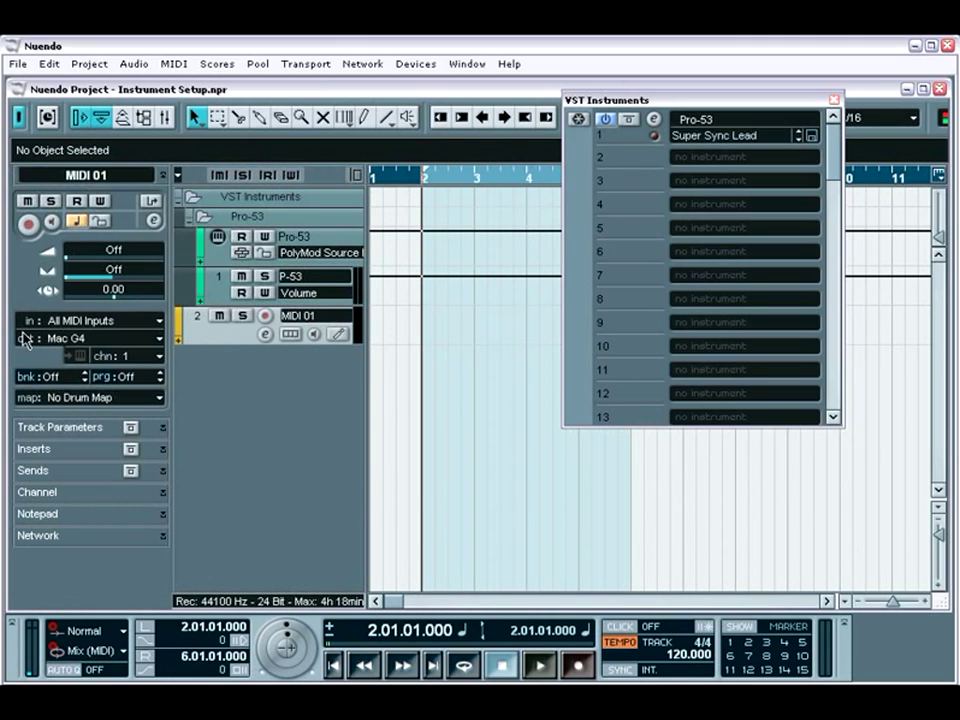
click(61, 340)
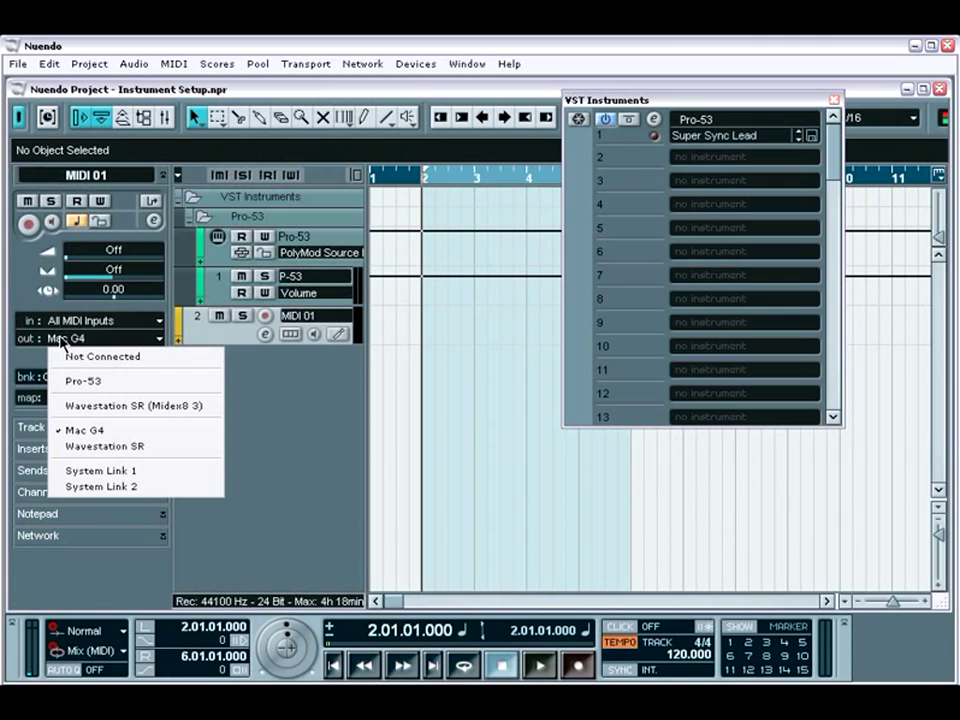
click(78, 385)
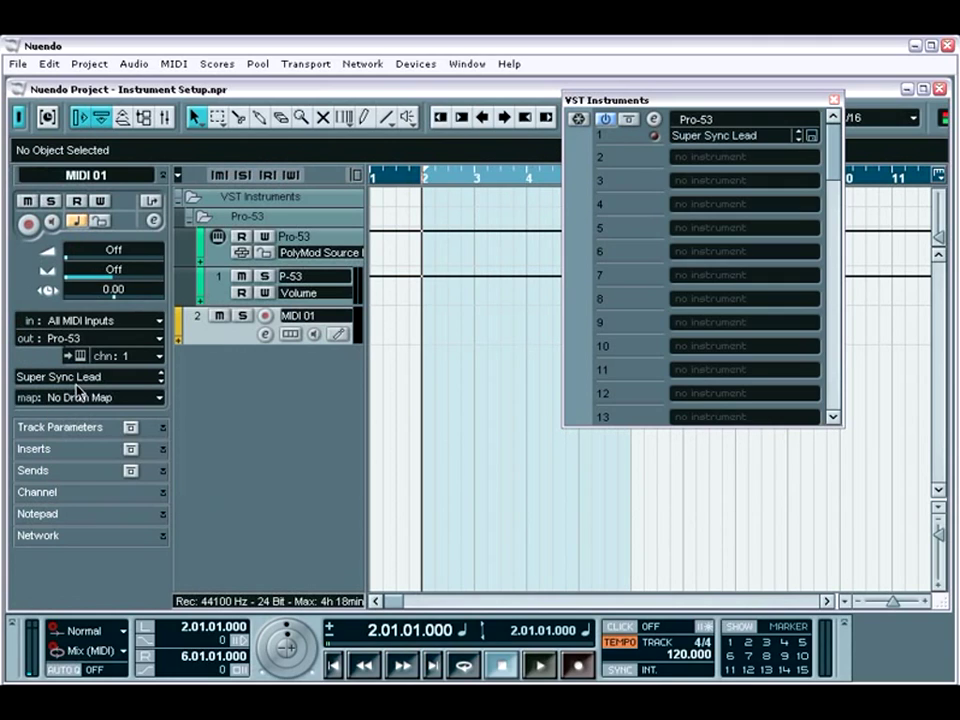
Enable monitoring on the MIDI 01 track and advance through the Pro-53 presets to Play Some Nice Chords
click(314, 335)
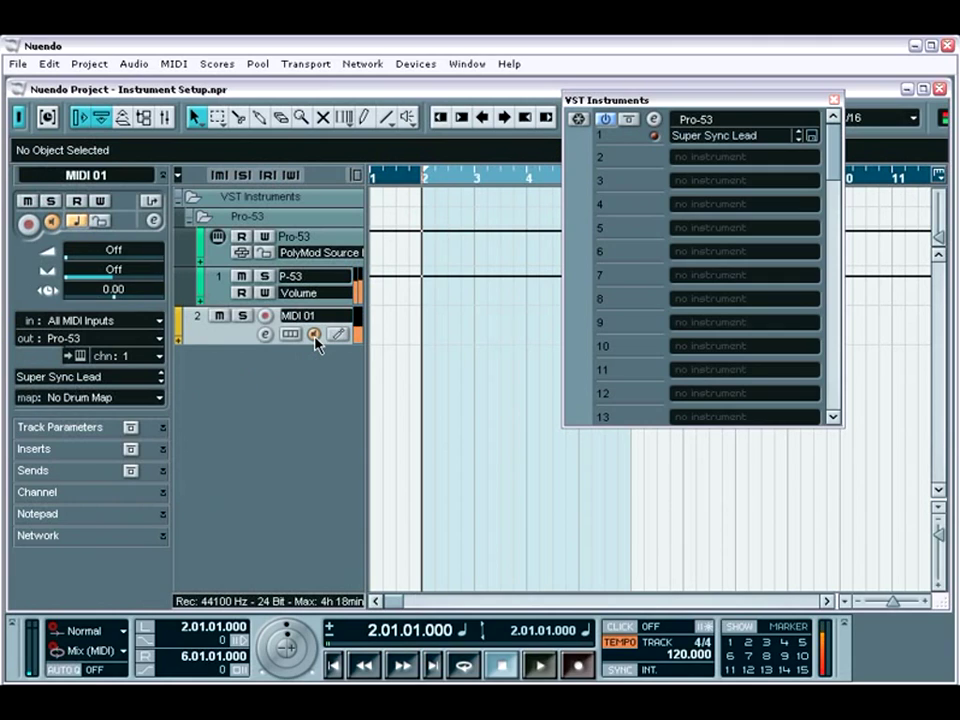
click(798, 140)
click(798, 140)
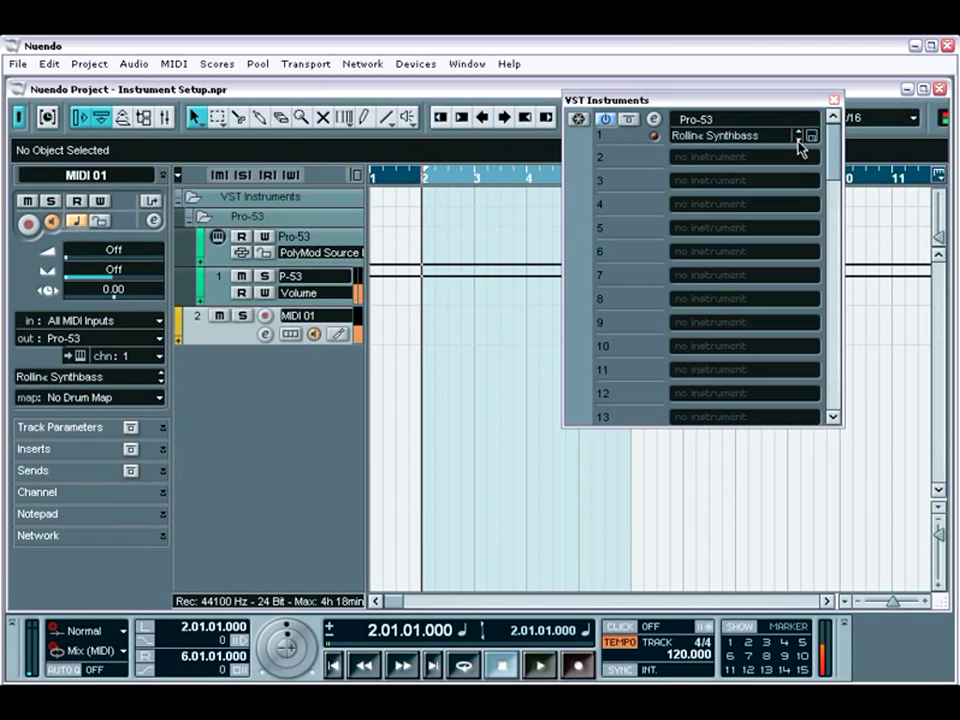
click(798, 140)
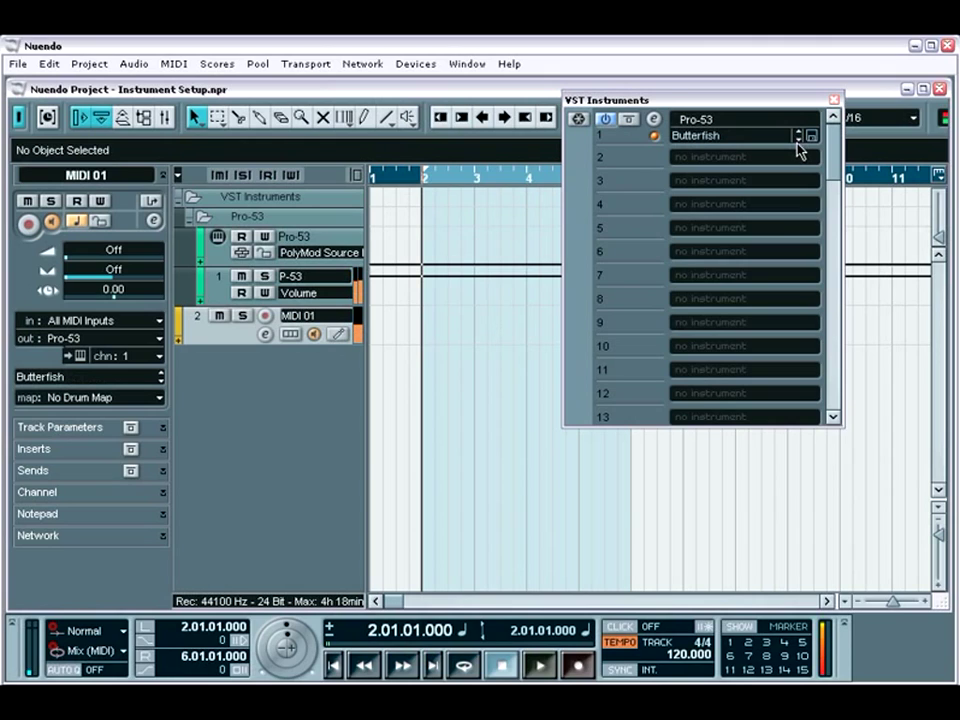
click(798, 140)
click(798, 140)
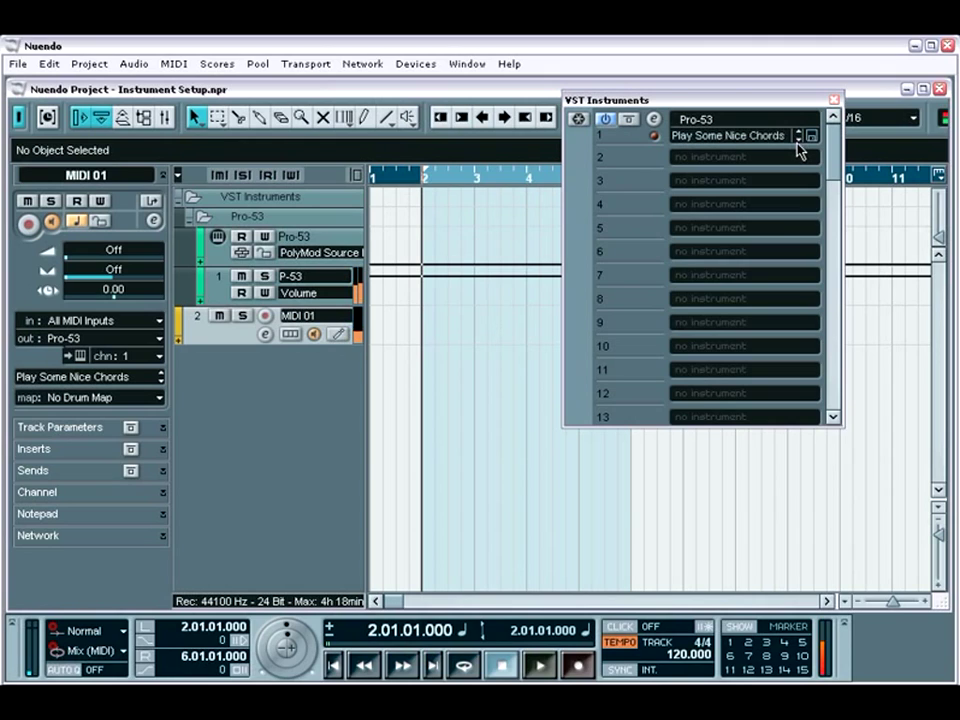
Filter the Pro-53 presets by "Bass" and then "Strings", and load the Low Strings preset
click(729, 136)
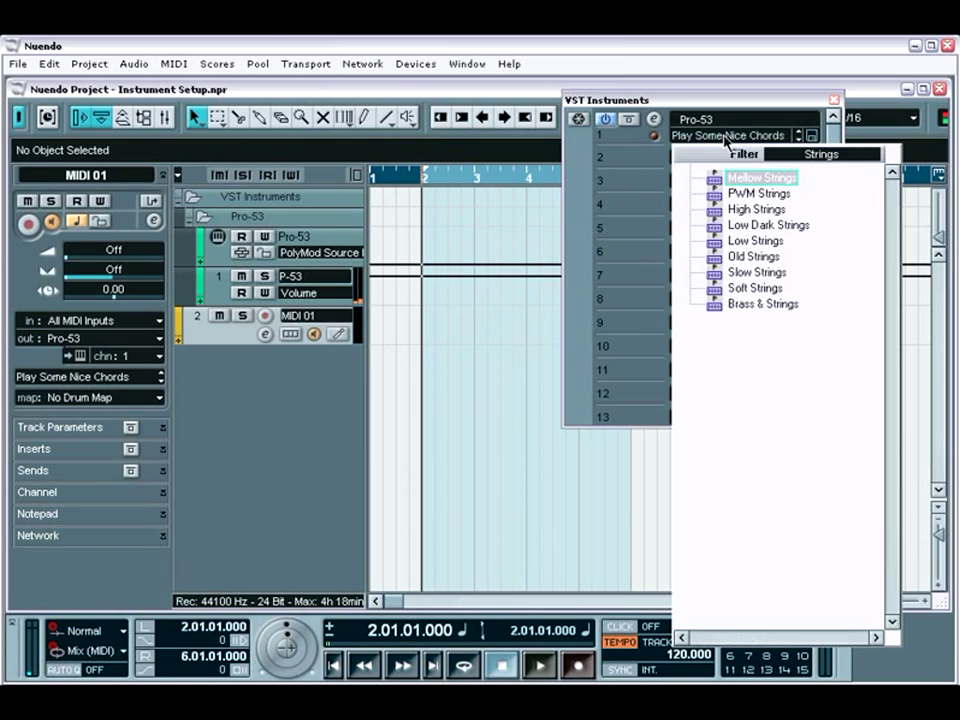
double_click(840, 160)
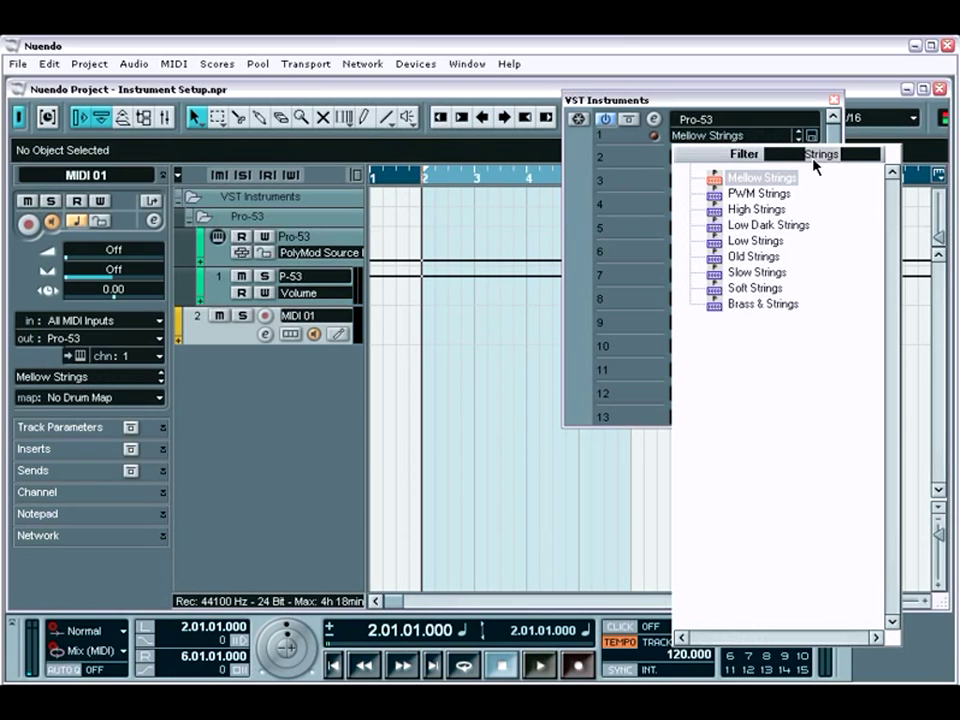
text(Bass)
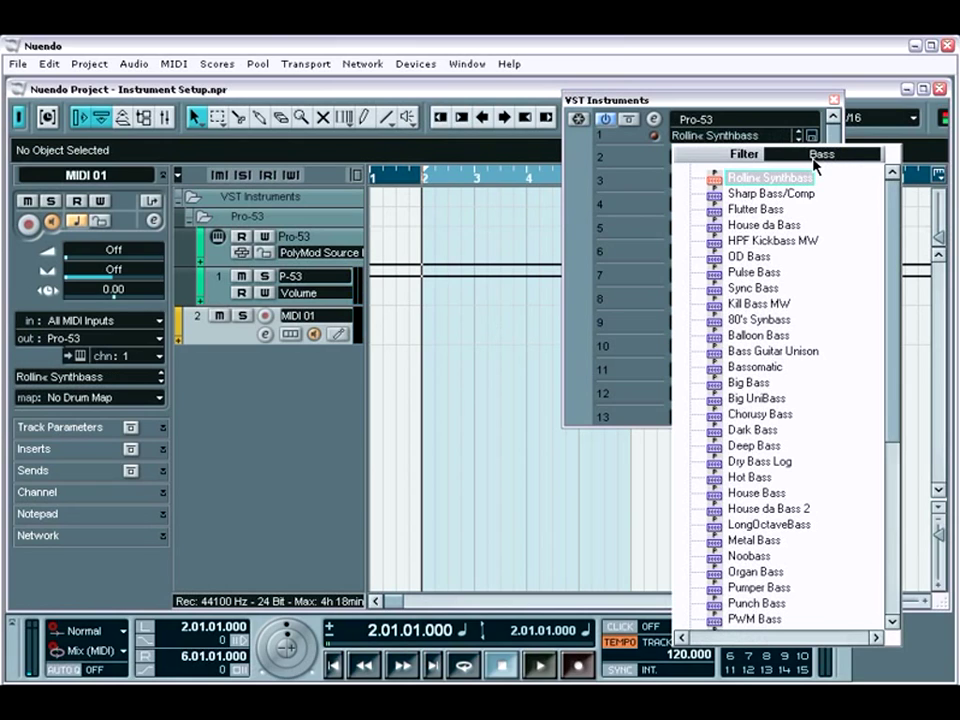
double_click(836, 160)
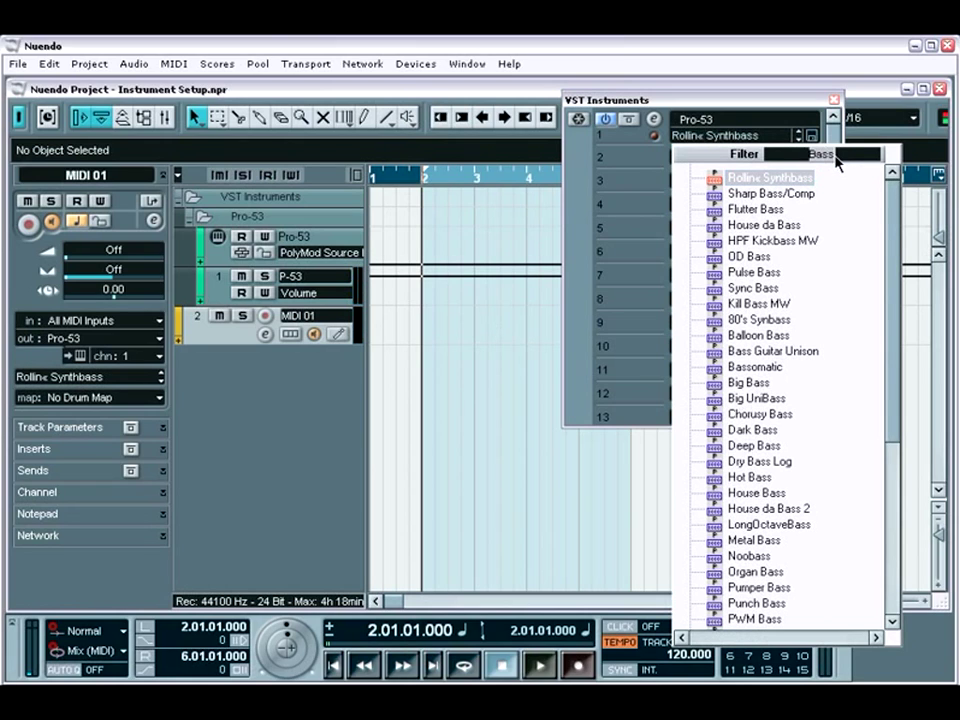
text(Strings)
key(Return)
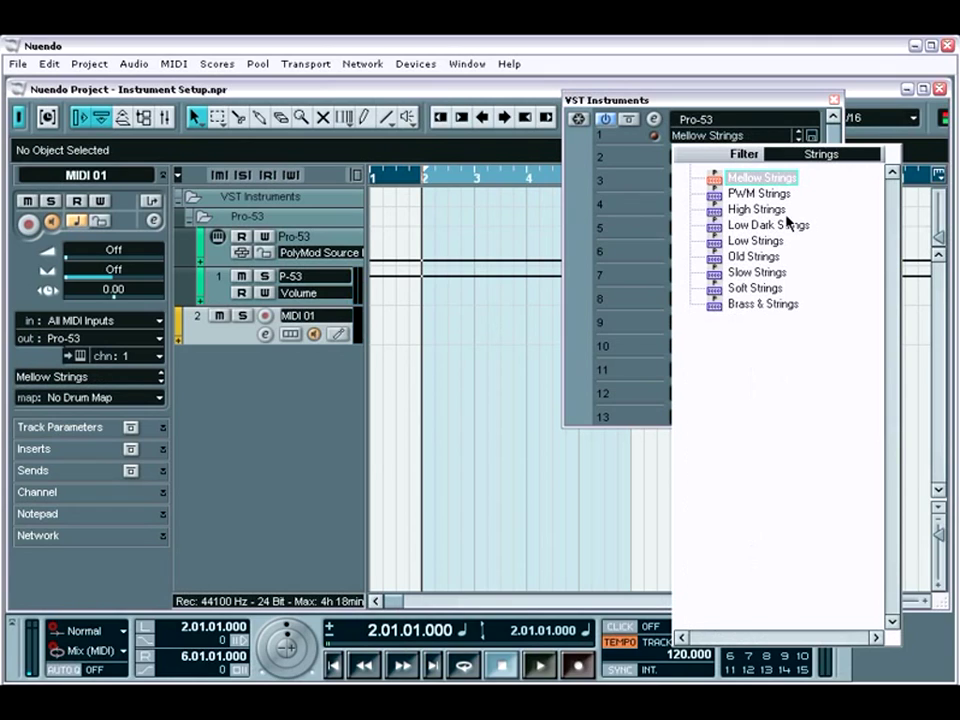
click(758, 241)
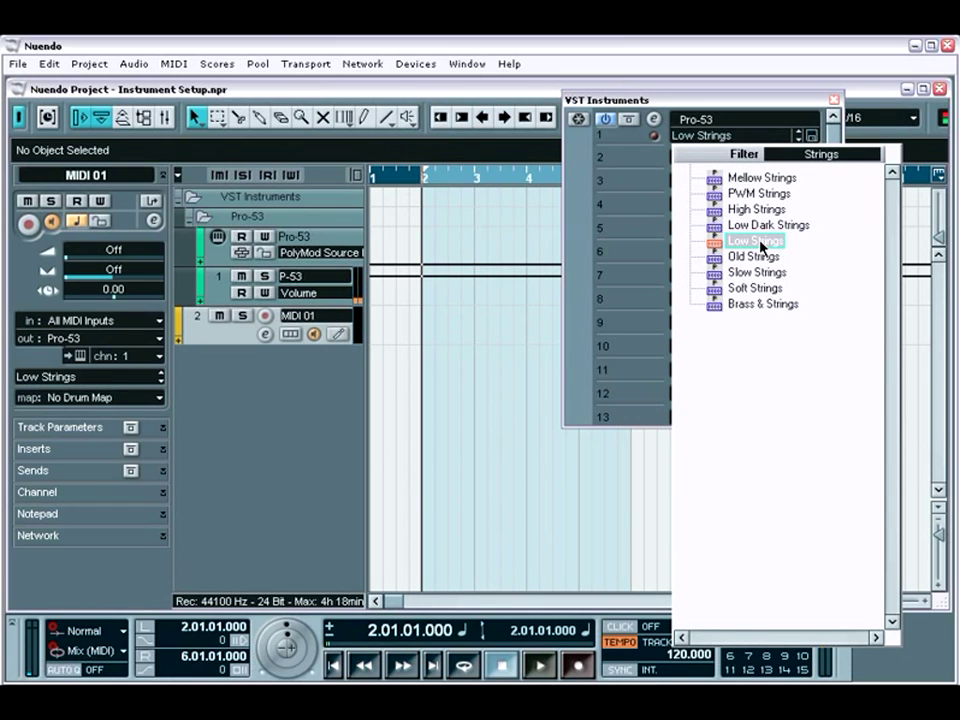
click(700, 120)
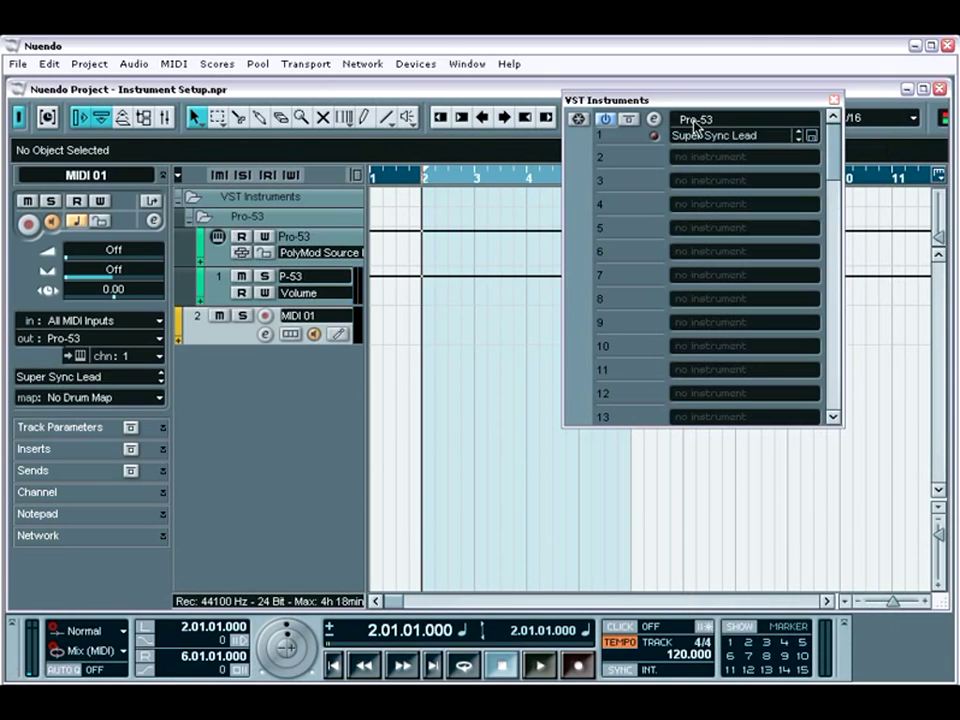
Look over the automatable parameters offered on the Pro-53 automation track without choosing one
click(294, 278)
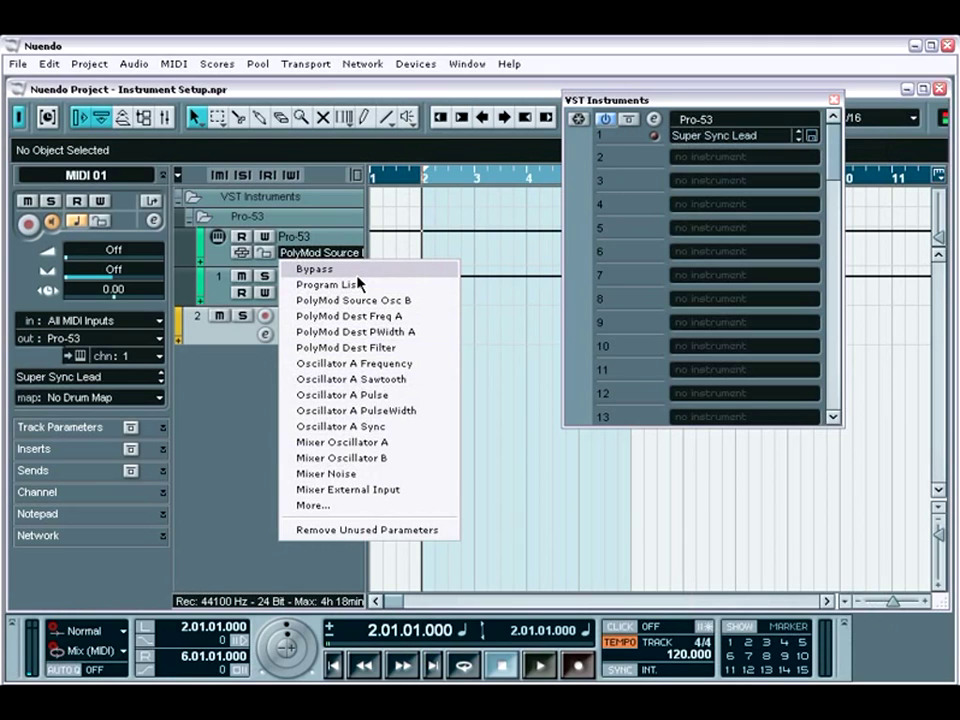
click(321, 243)
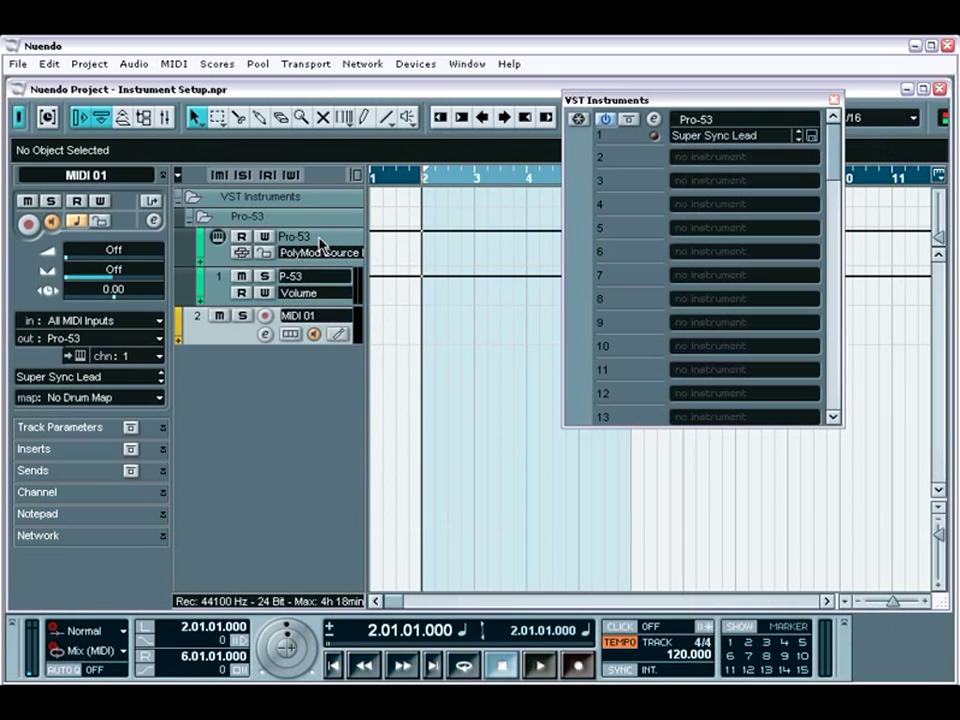
click(206, 219)
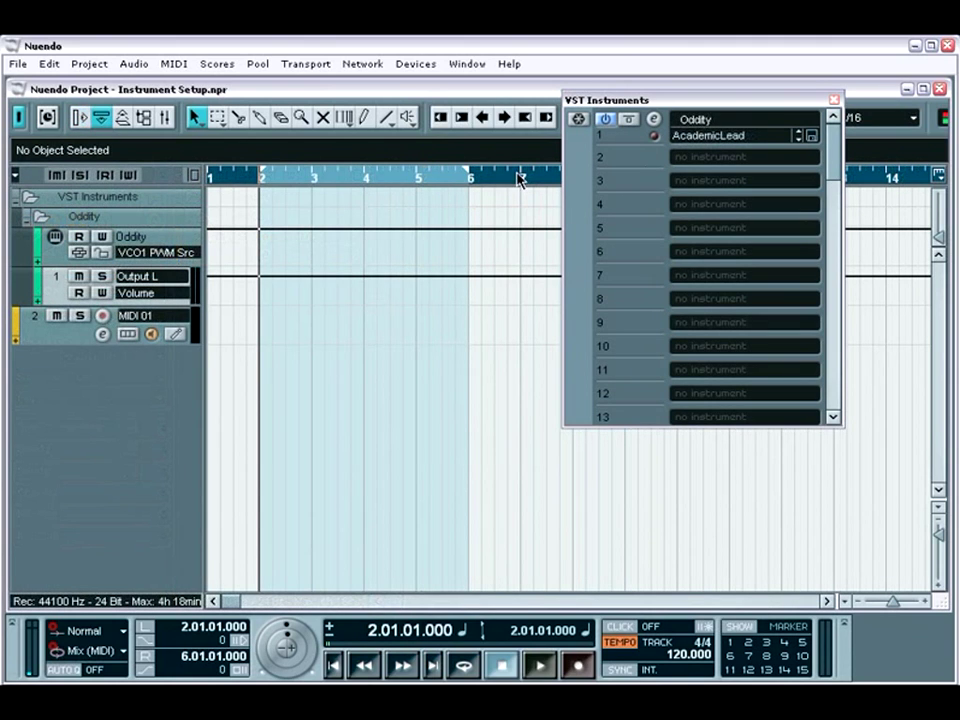
Open the mixer to inspect the output channel of the Oddity instrument
click(166, 122)
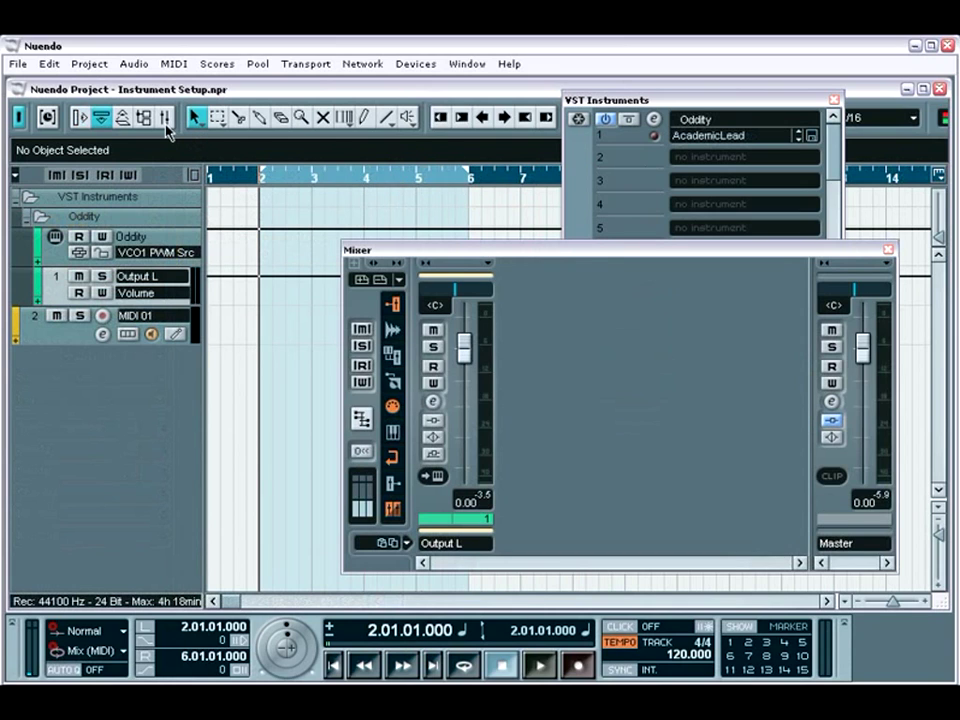
Open the channel settings of the Oddity's Output L channel and load the space filter gate.vmx mixer settings onto it
click(433, 401)
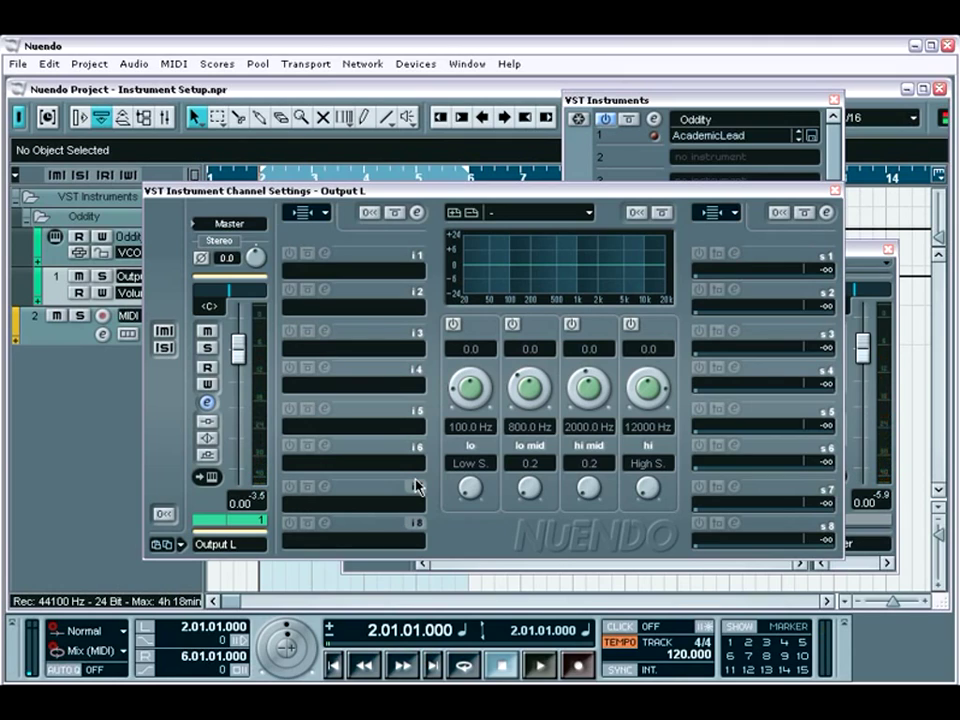
right_click(451, 531)
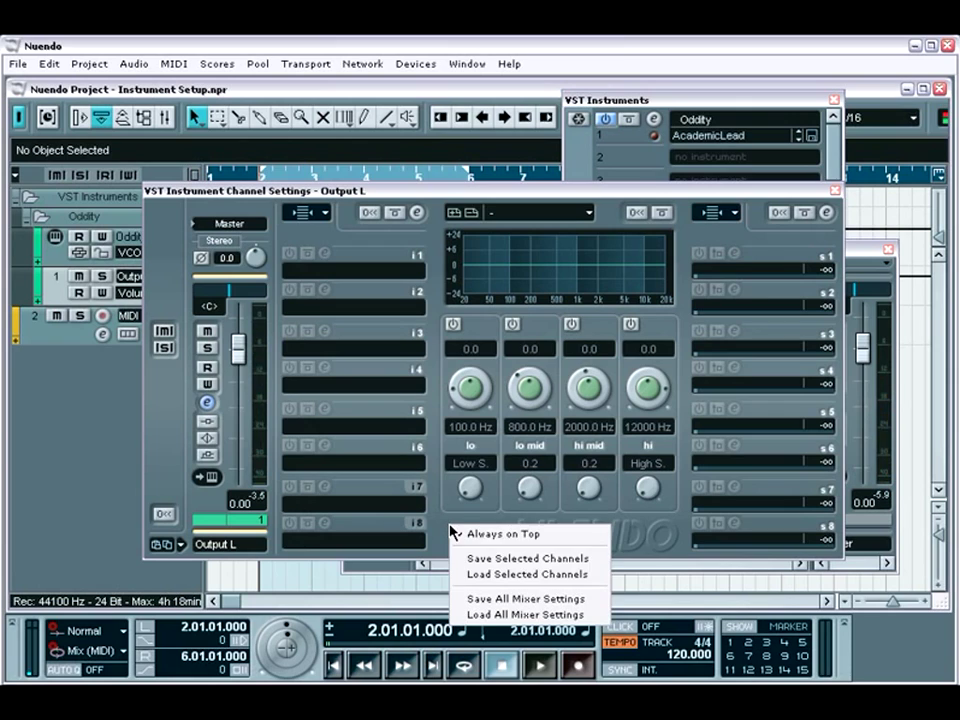
click(489, 573)
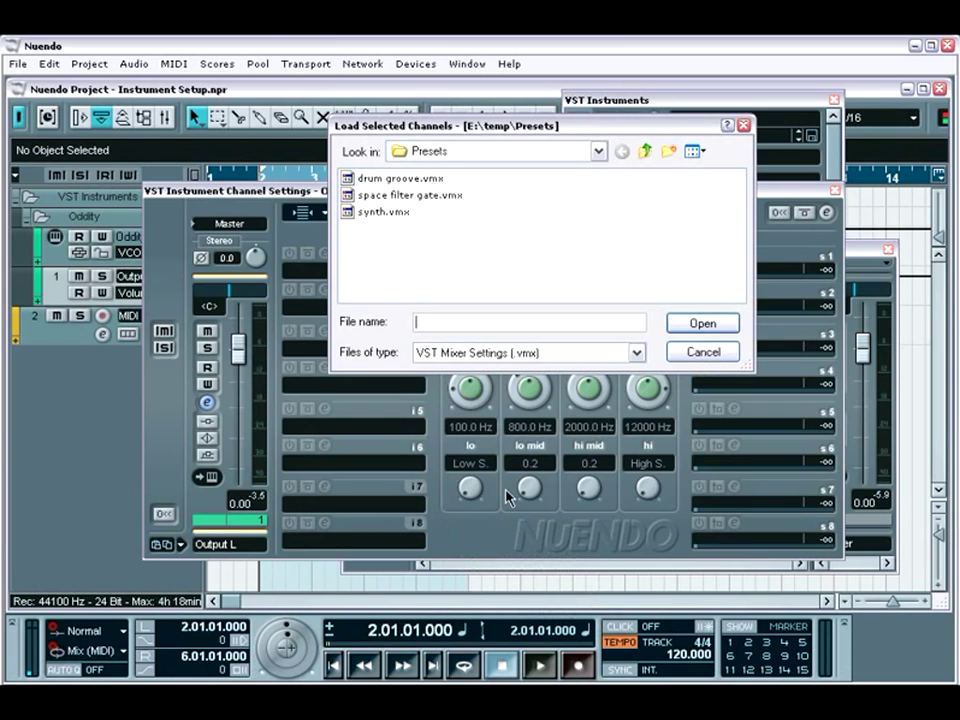
click(447, 203)
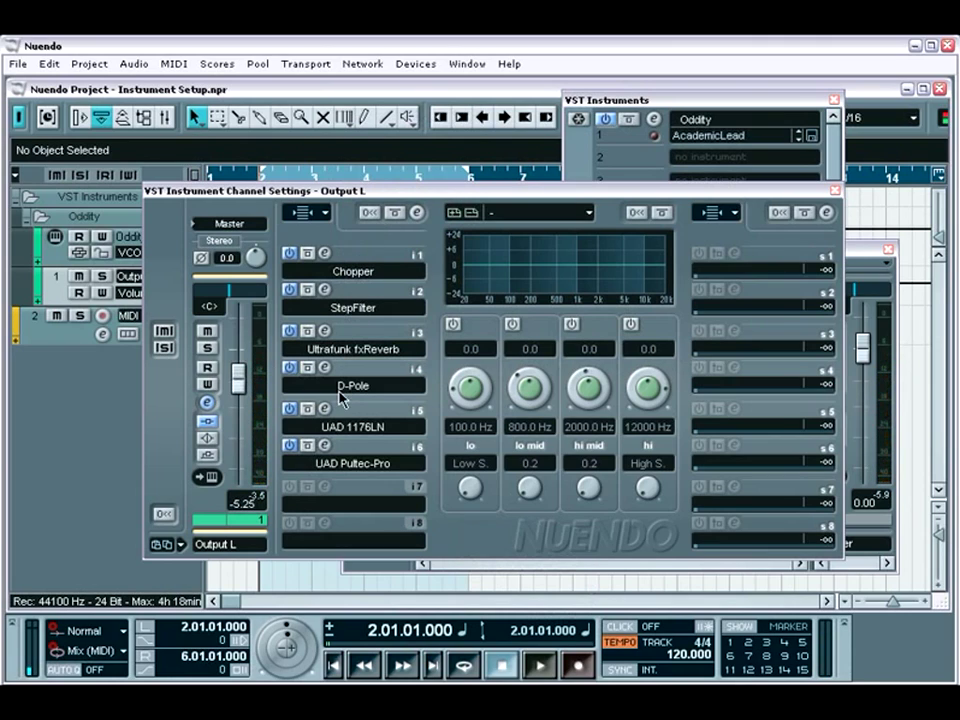
Look over the effect plug-in categories available for insert slot 7 of Output L without choosing one
click(352, 512)
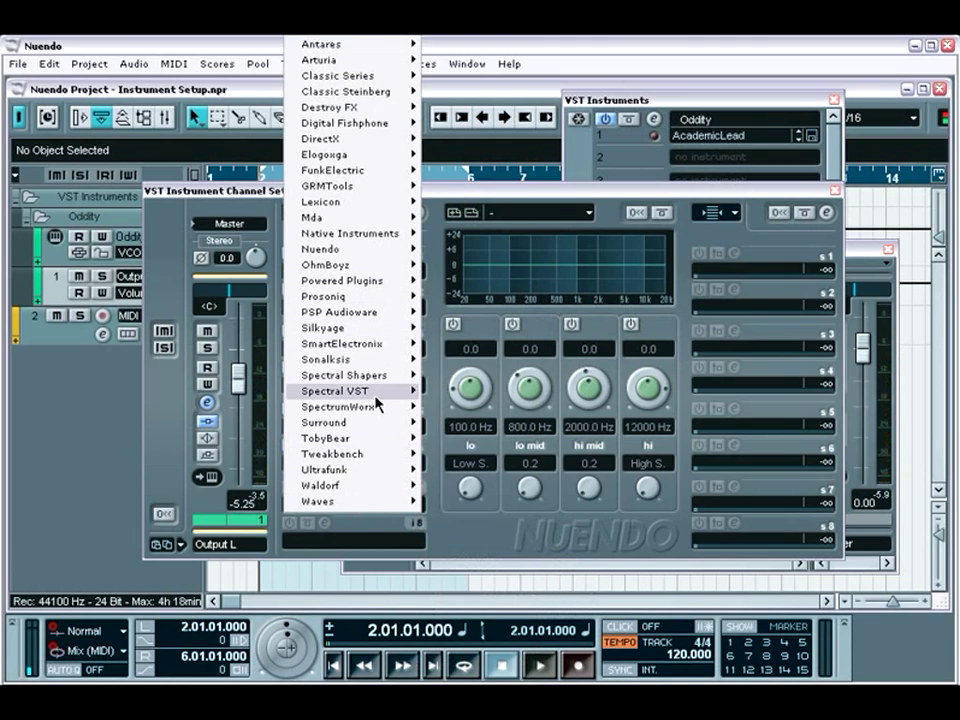
mouse_move(375, 458)
click(450, 515)
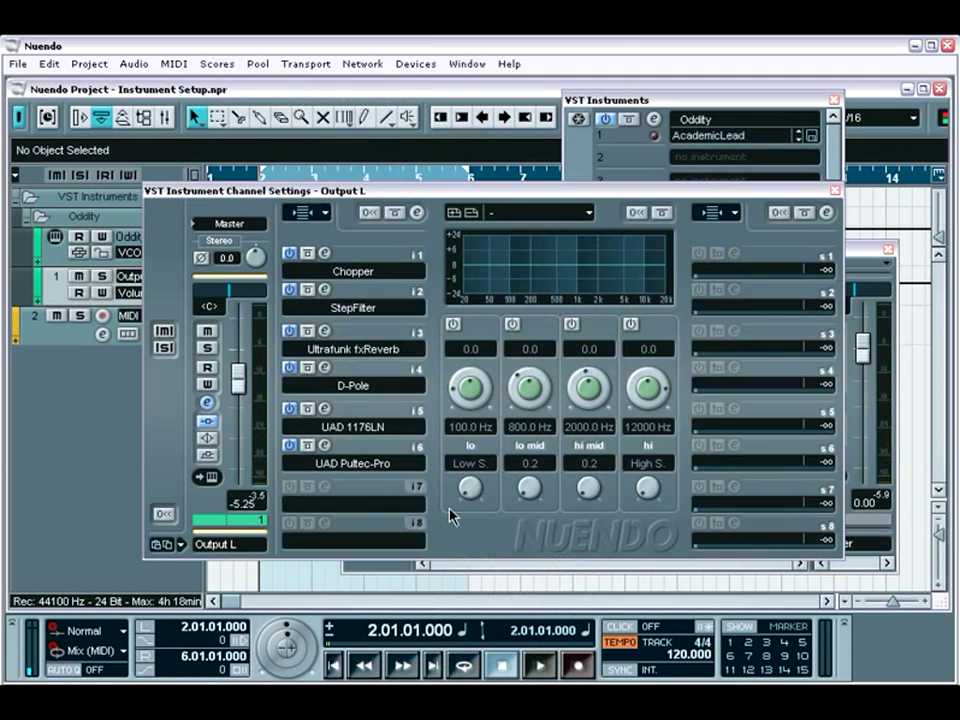